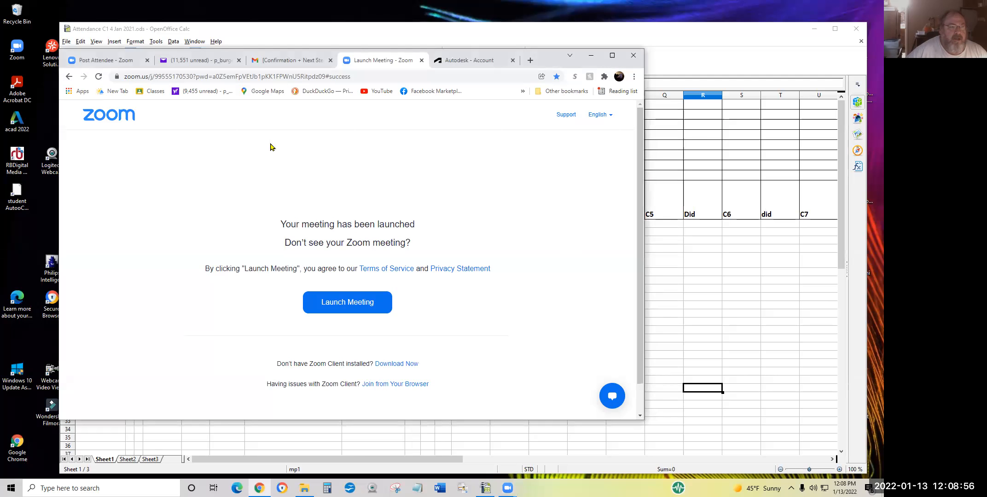
- Open the Autodesk "[Confirmation + Next Step] You've got access" email and examine its heading and recipient greeting
left_click(285, 65)
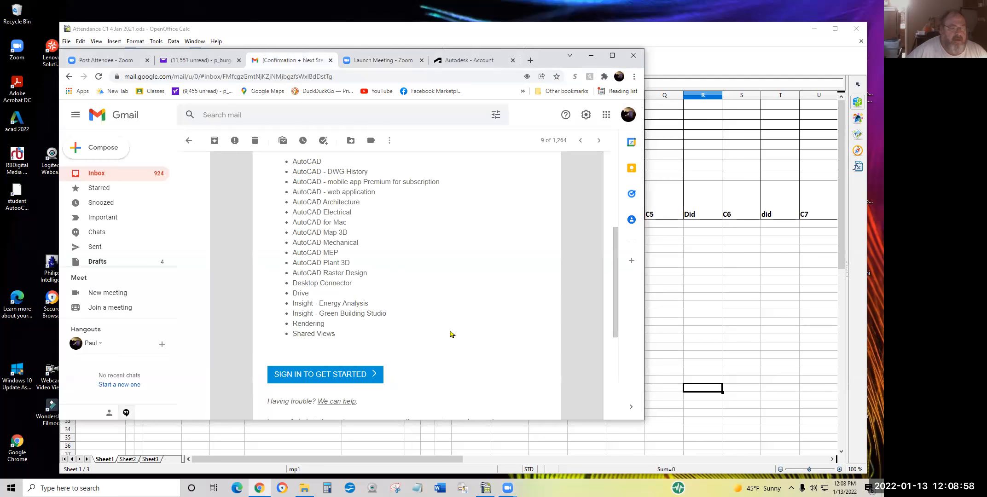
scroll(449, 327, "up", 4)
scroll(450, 327, "up", 1)
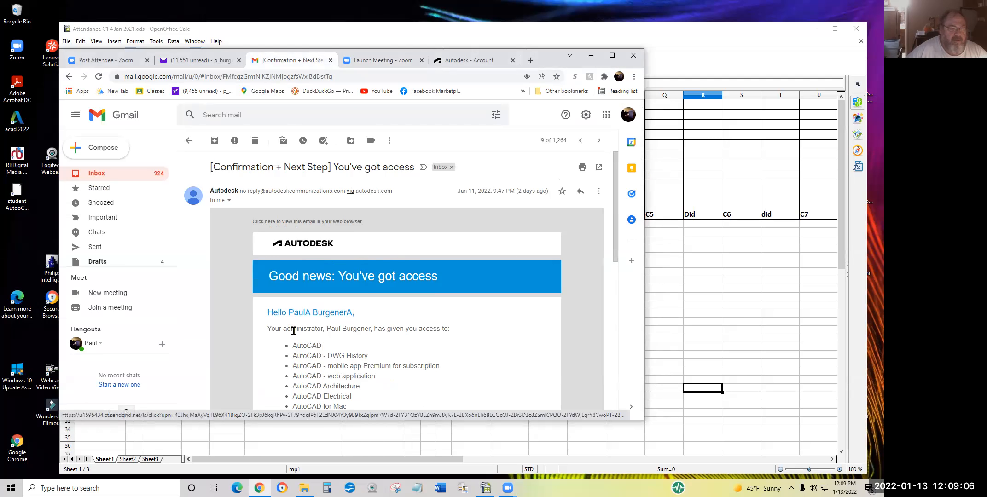
left_click_drag(289, 315, 365, 313)
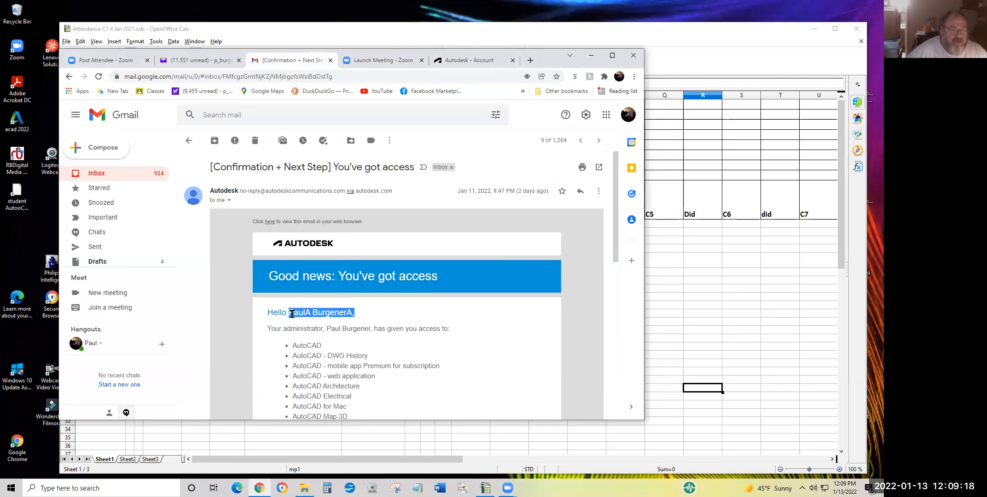
left_click_drag(292, 313, 359, 314)
scroll(497, 378, "down", 3)
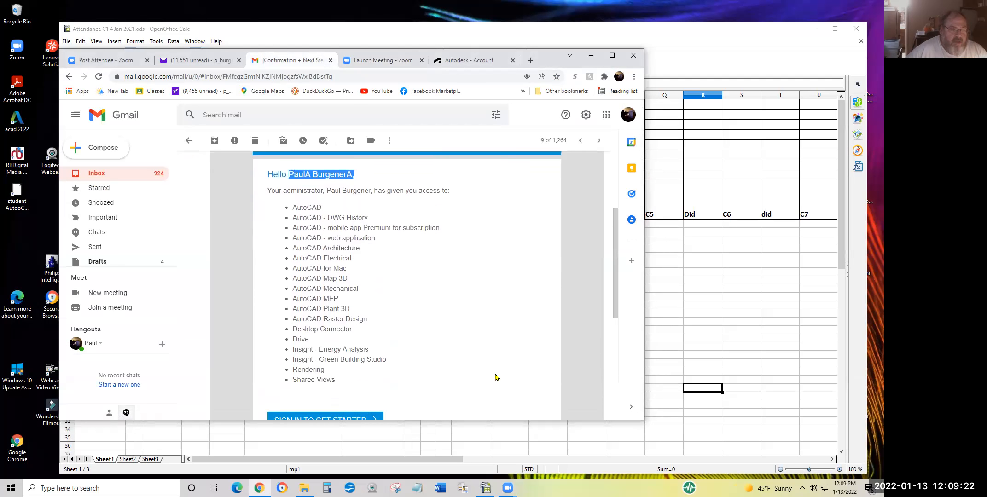
scroll(497, 373, "up", 3)
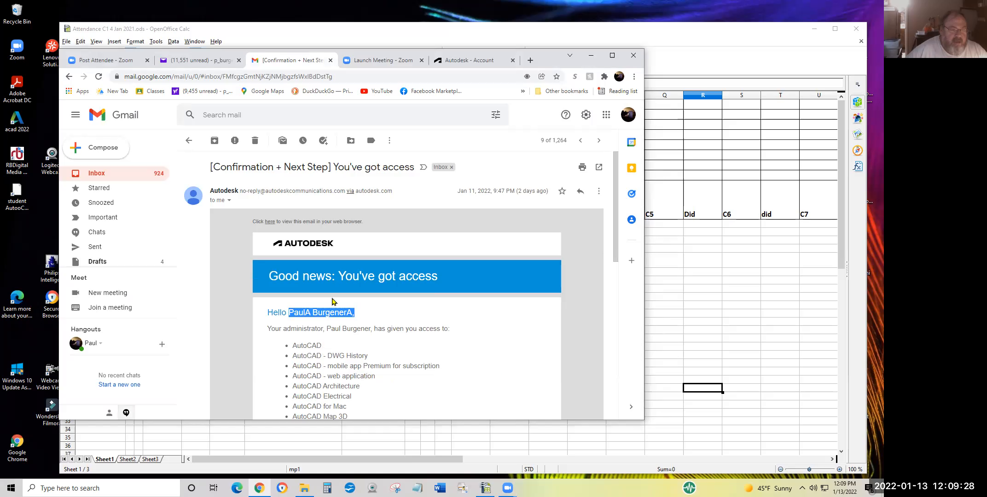
left_click_drag(335, 278, 441, 284)
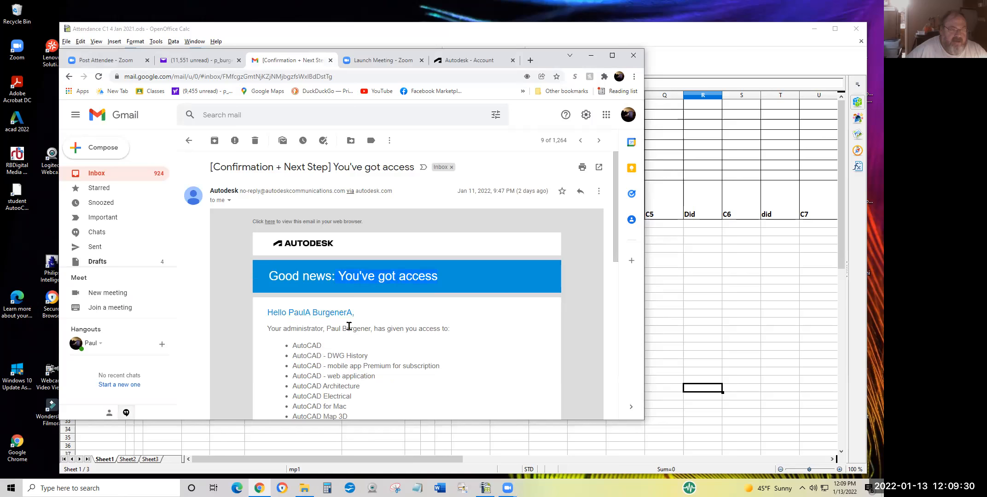
- Examine the administrator's name, the list of granted products and the footer in the Autodesk access email
scroll(372, 324, "down", 1)
left_click(325, 280)
left_click_drag(325, 280, 372, 282)
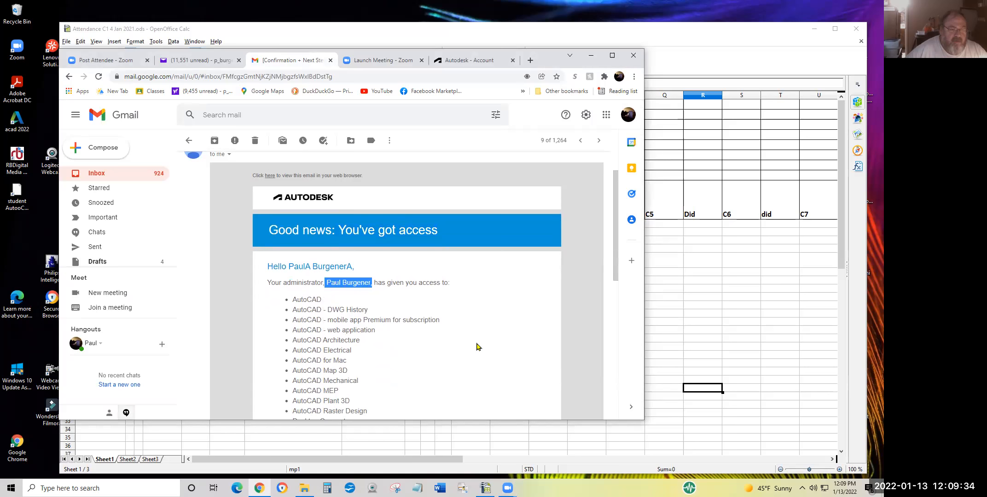
scroll(478, 347, "down", 4)
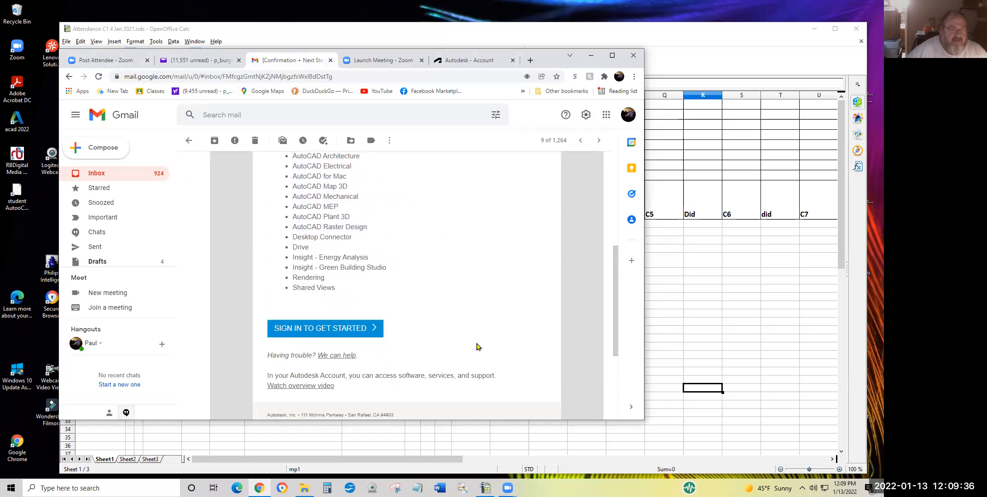
scroll(478, 346, "down", 3)
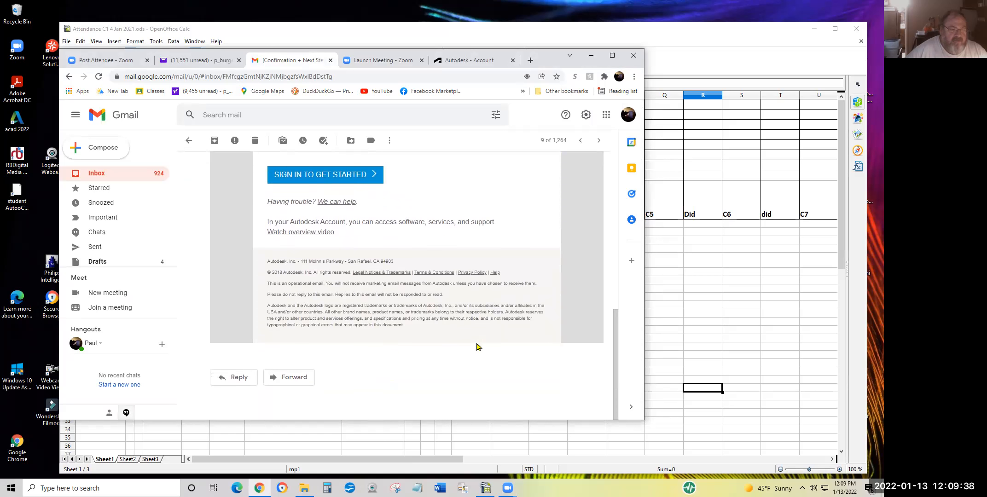
scroll(478, 347, "up", 3)
scroll(477, 347, "up", 2)
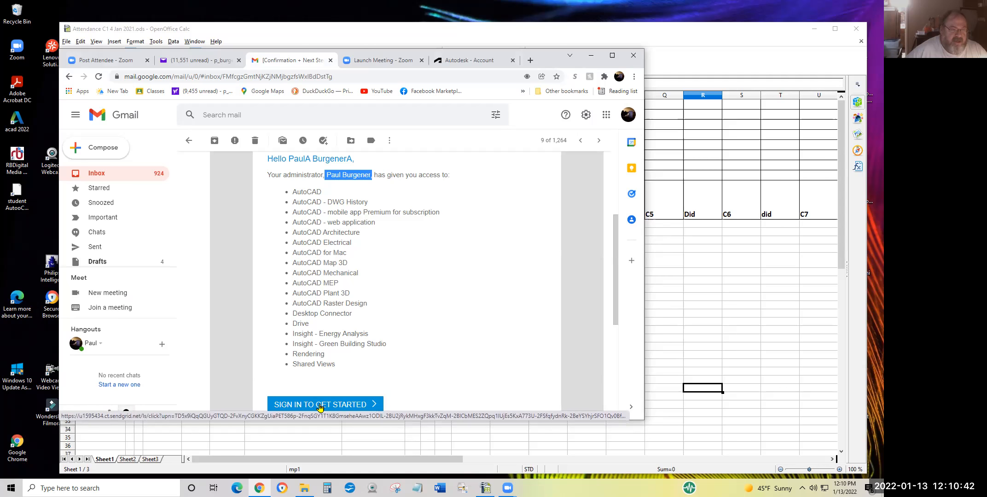
- Follow the sign-in link in the Autodesk email to reach the Autodesk account site
scroll(518, 286, "down", 4)
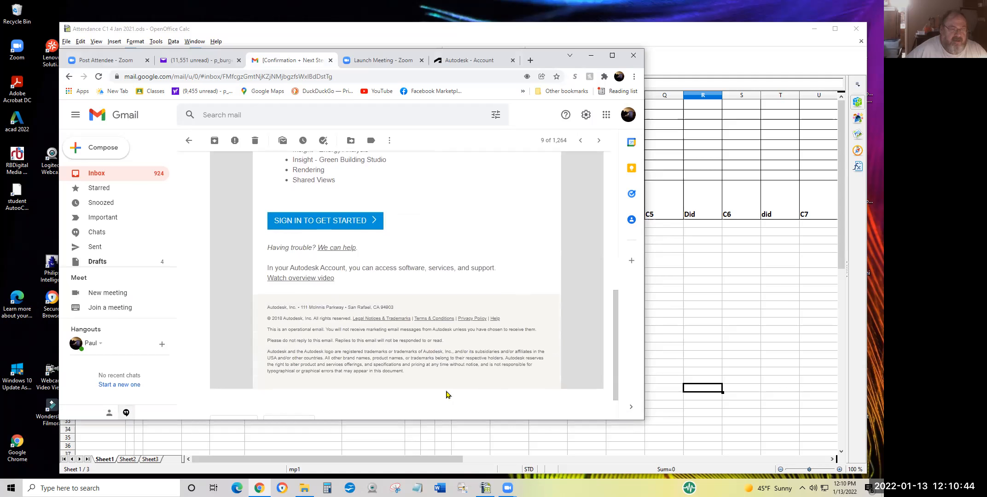
scroll(441, 394, "down", 1)
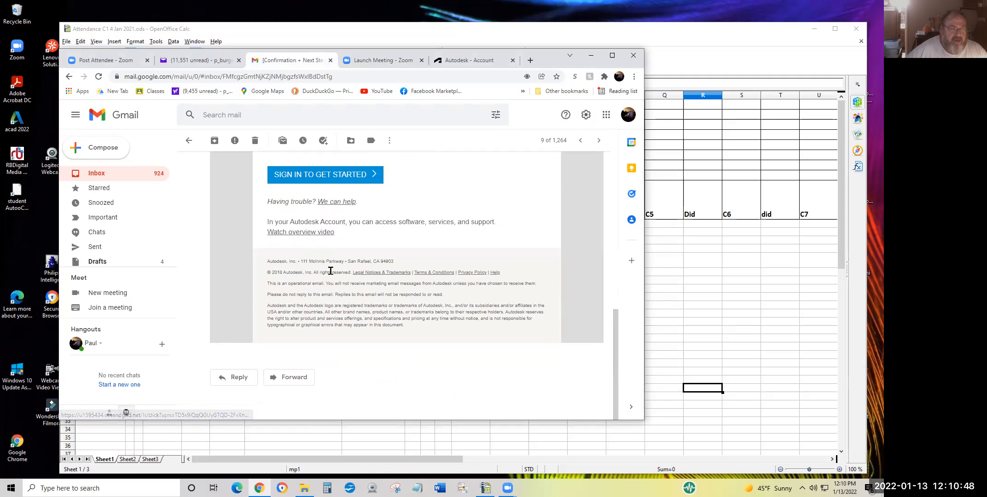
scroll(330, 270, "up", 4)
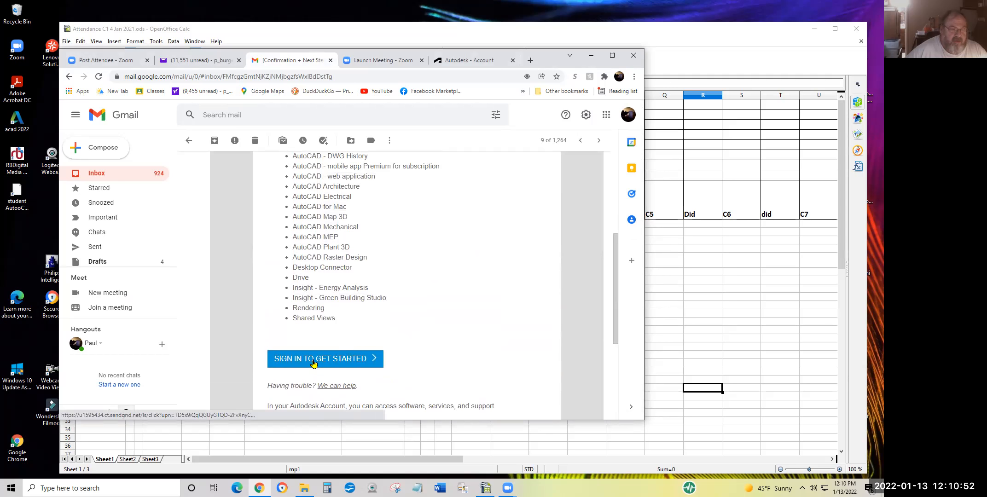
left_click(313, 363)
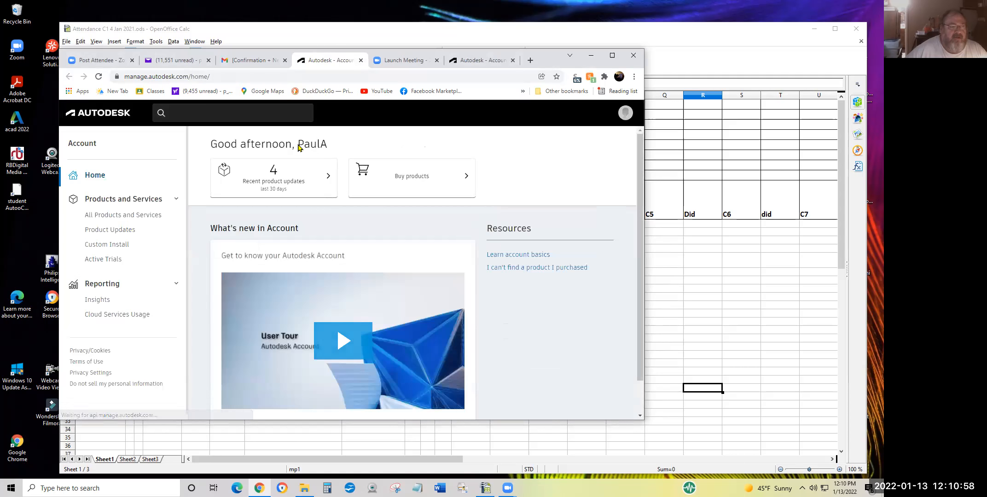
- Check the user greeting and the web address on the Autodesk account home page
left_click_drag(298, 146, 331, 148)
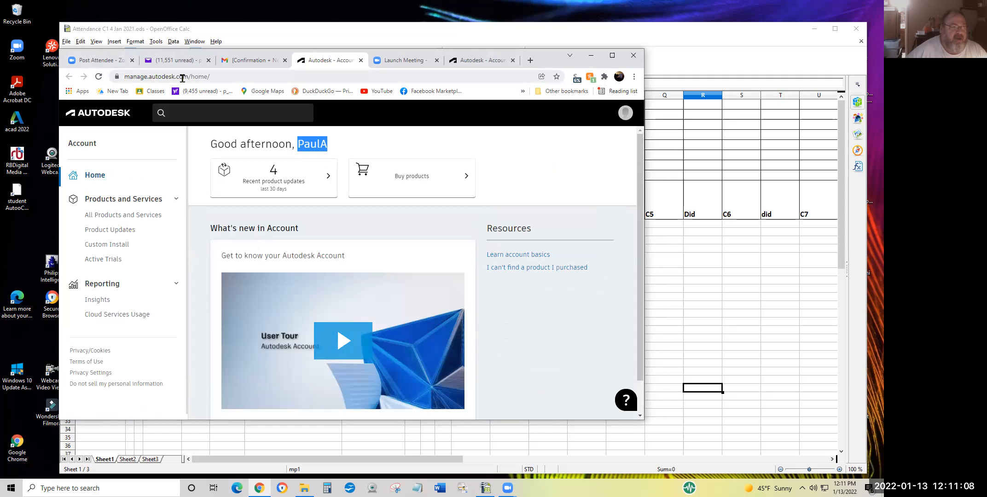
left_click_drag(211, 76, 109, 75)
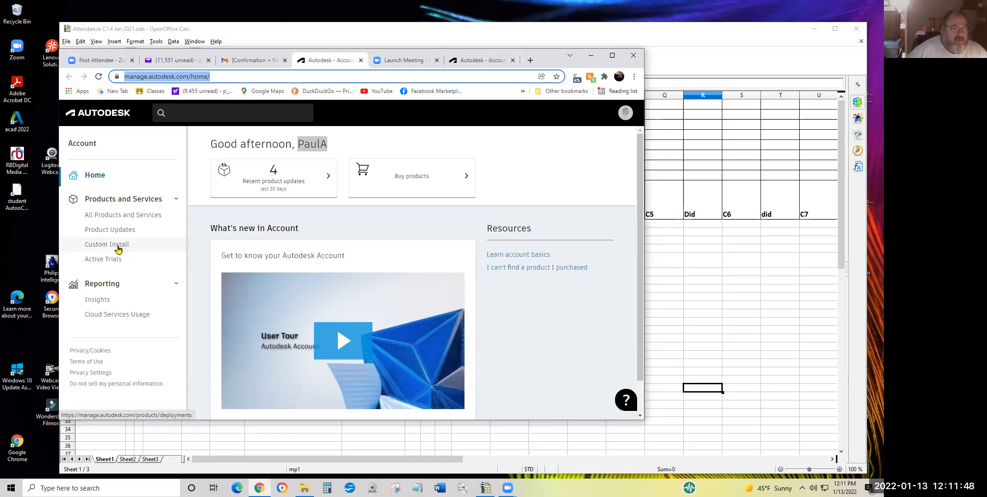
scroll(456, 285, "down", 1)
scroll(537, 306, "up", 1)
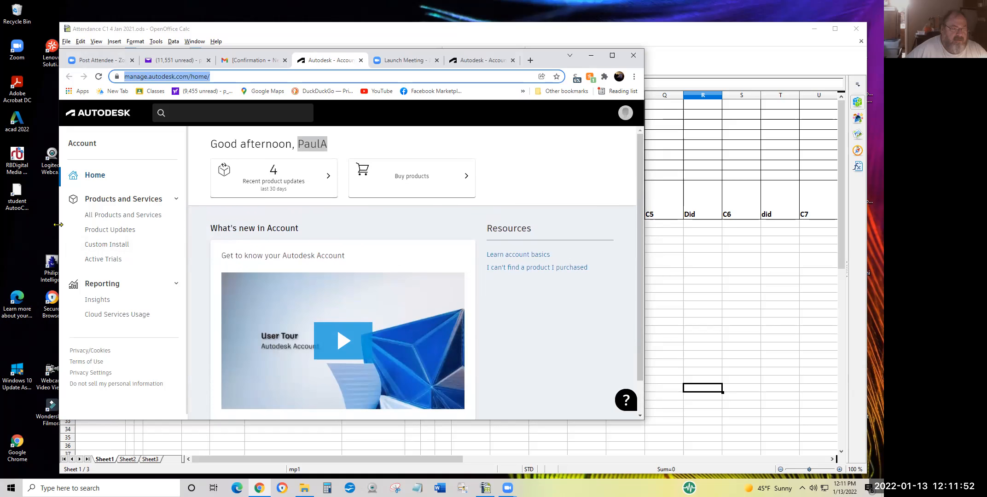
- Open the saved "acad 2022" package for editing from the Custom Install library
left_click(102, 245)
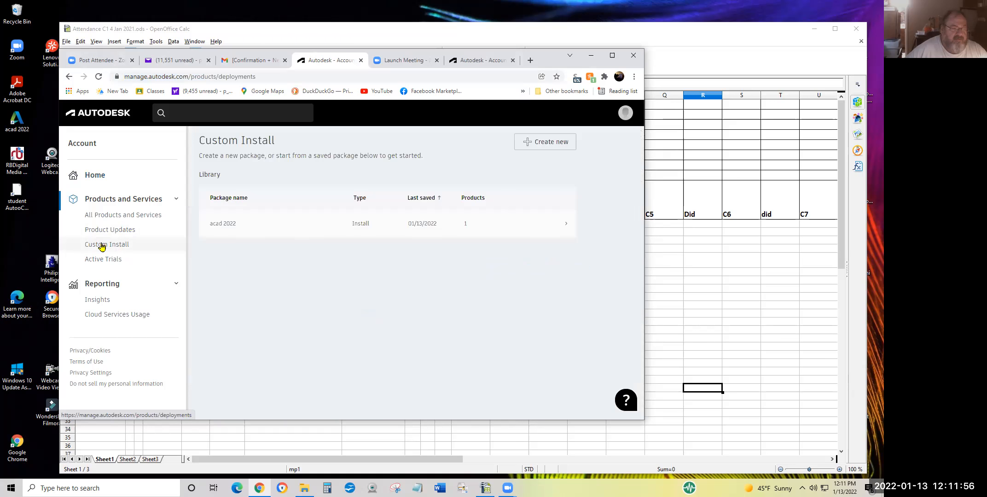
mouse_move(418, 237)
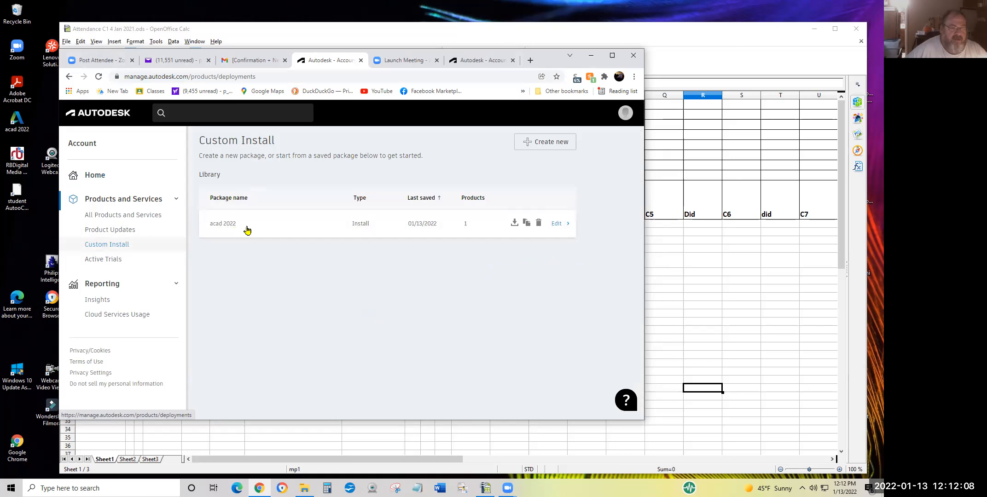
left_click(557, 224)
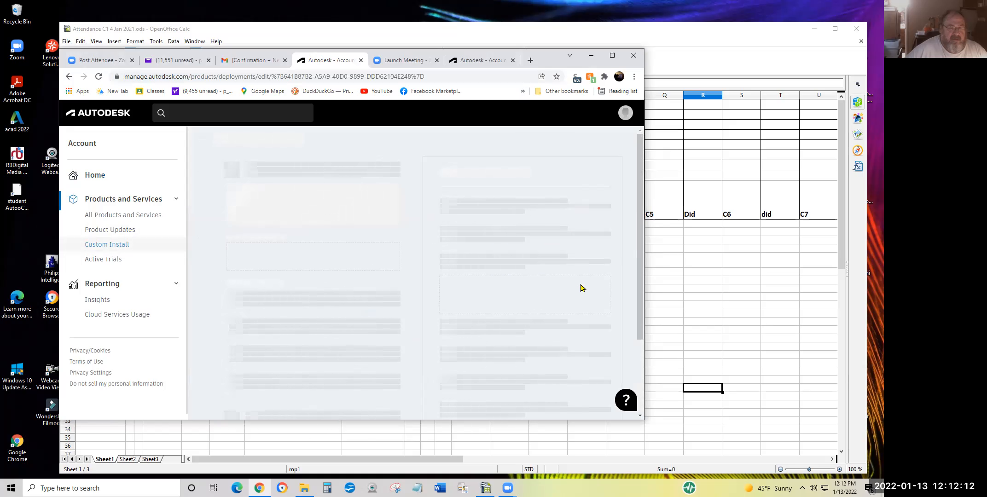
- Review the package's product and version selection, keeping only AutoCAD in its latest version, and continue to the install settings
scroll(567, 285, "up", 3)
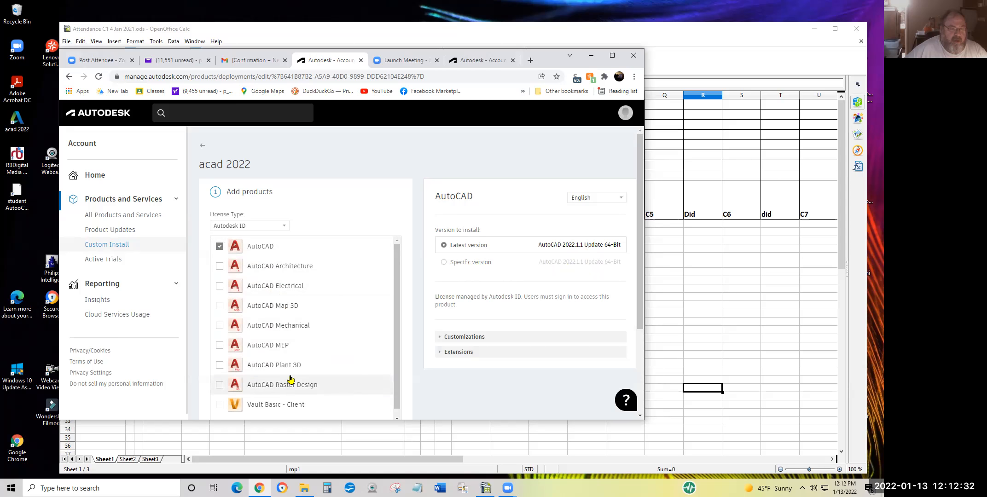
scroll(320, 314, "down", 1)
scroll(321, 316, "up", 1)
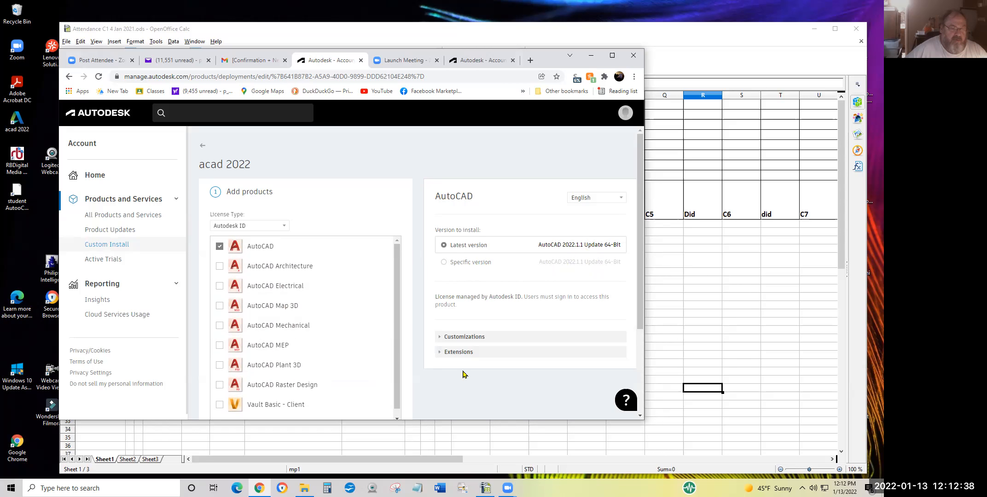
scroll(474, 378, "down", 2)
scroll(476, 378, "down", 1)
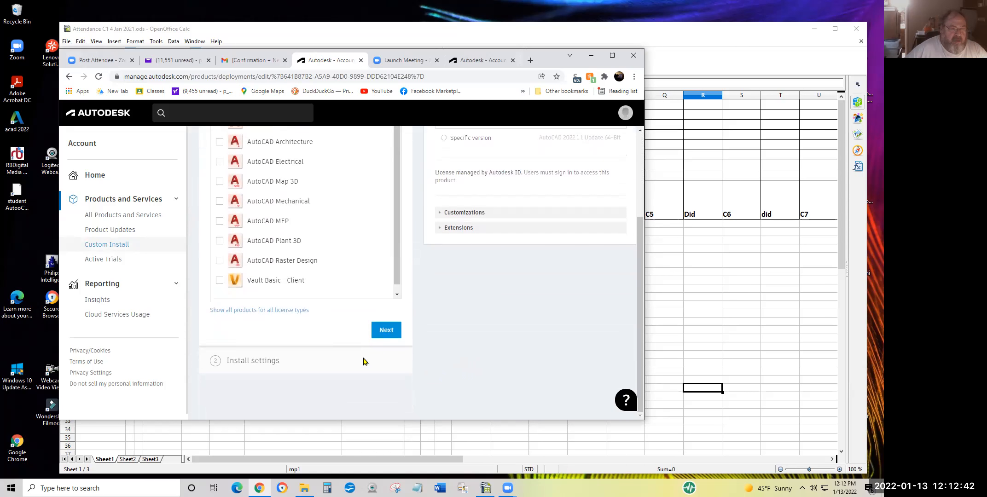
scroll(436, 361, "up", 2)
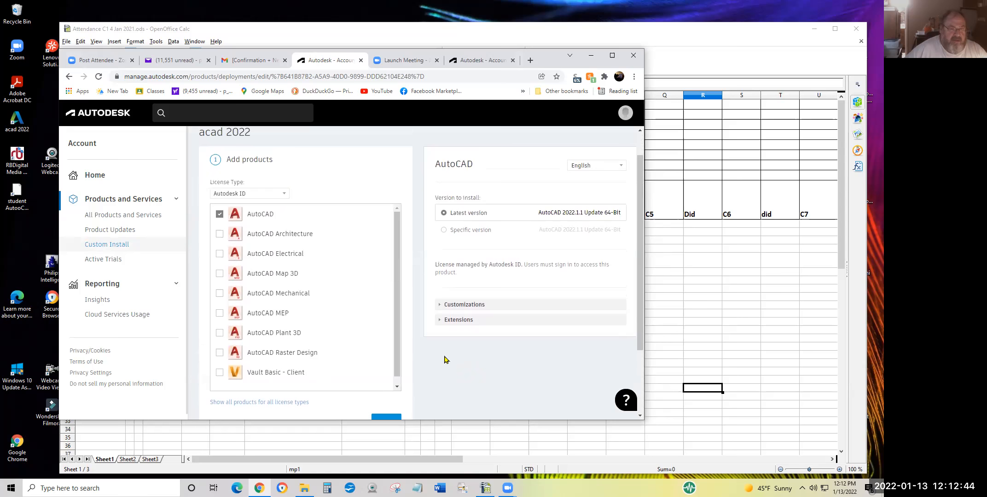
scroll(443, 360, "down", 2)
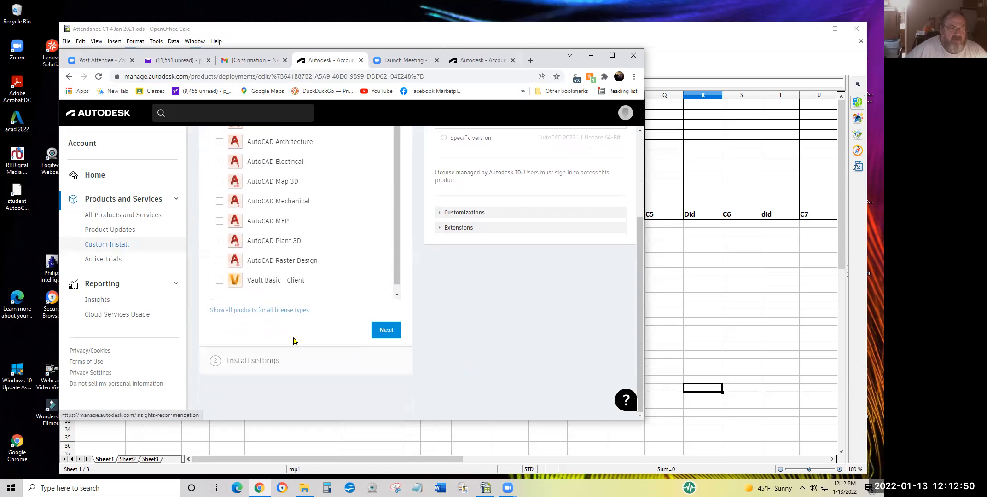
left_click(389, 332)
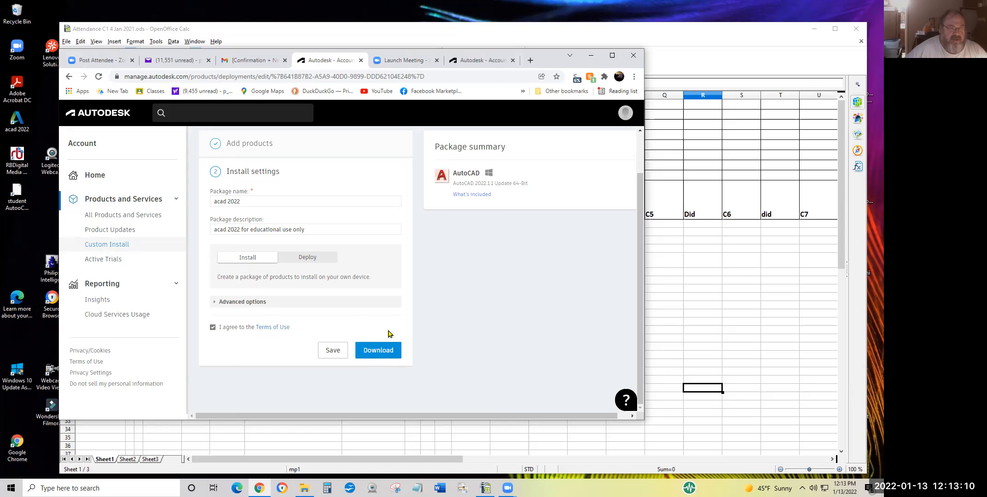
- Download the acad 2022 install package and run the downloaded acad 2022 (2).exe file
left_click(378, 351)
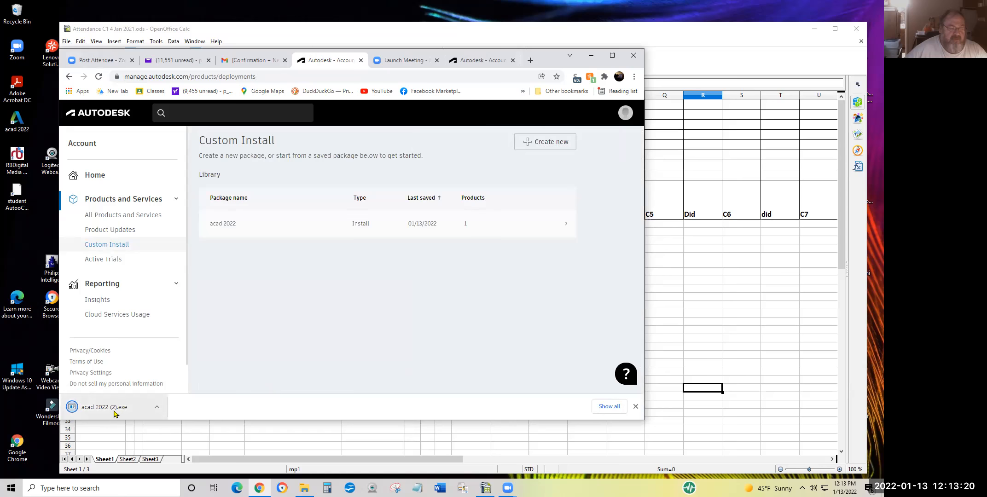
left_click(156, 410)
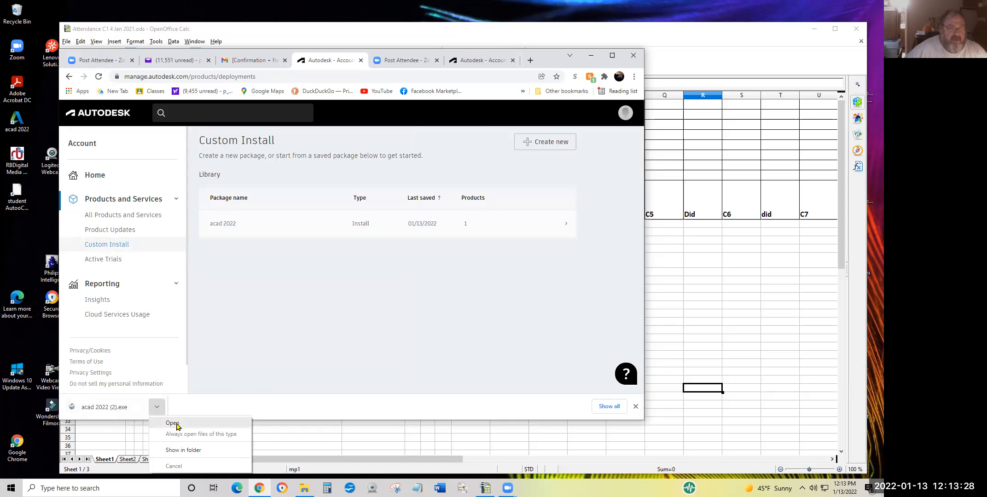
left_click(177, 426)
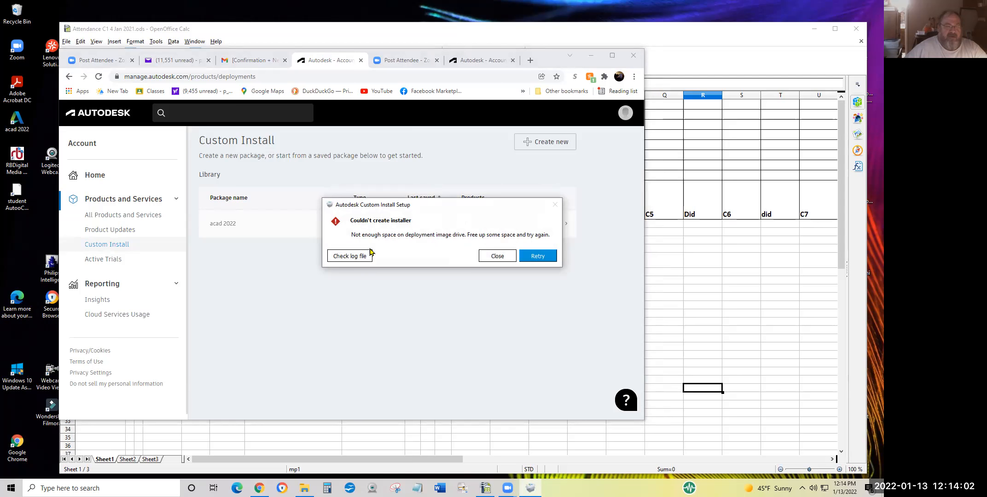
- Open the log file from the Autodesk Custom Install Setup error dialog and examine its final error line and preceding entries
left_click(341, 259)
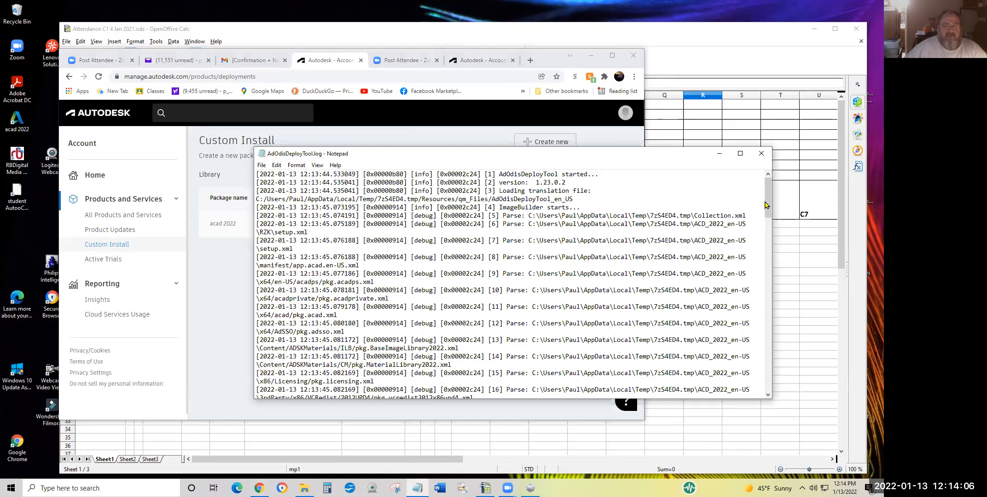
left_click_drag(767, 197, 774, 322)
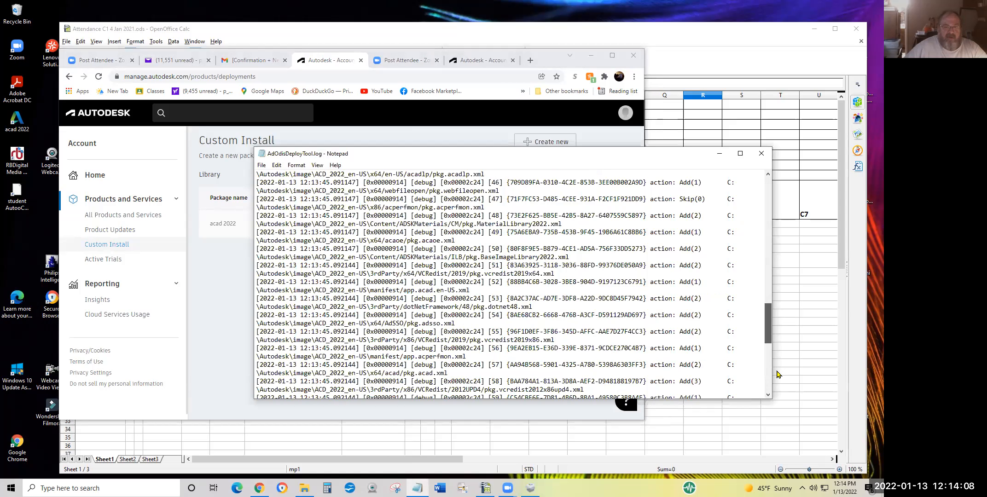
mouse_move(657, 383)
left_mouse_down()
mouse_move(672, 383)
mouse_move(648, 383)
left_mouse_up()
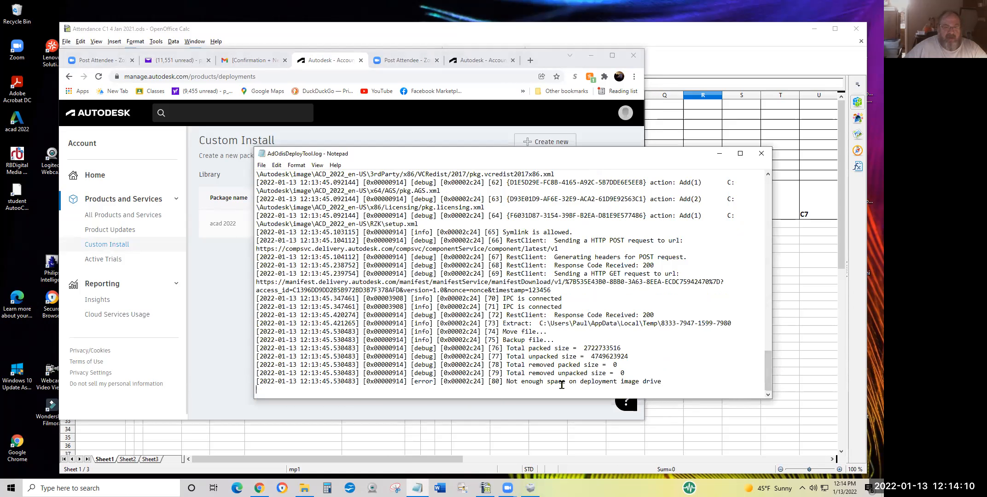
left_click_drag(497, 386, 251, 381)
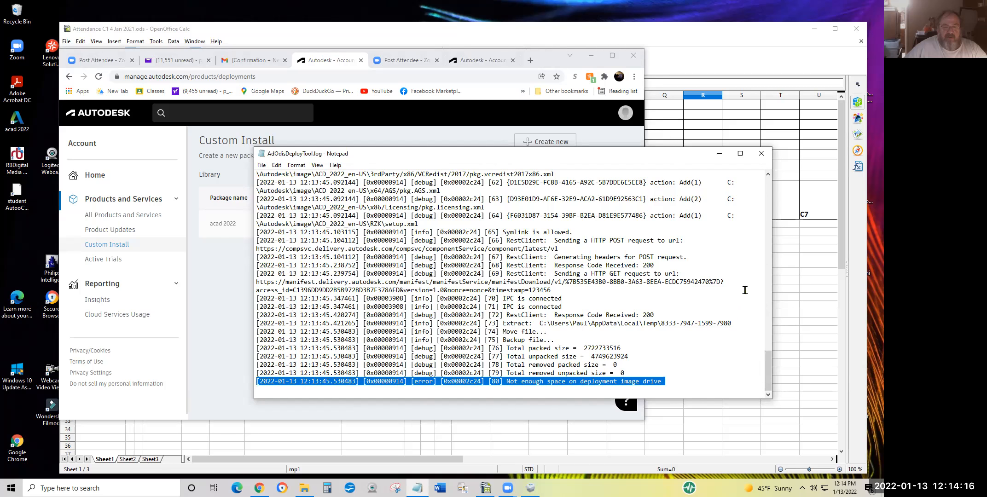
scroll(748, 255, "up", 3)
left_click_drag(741, 292, 730, 182)
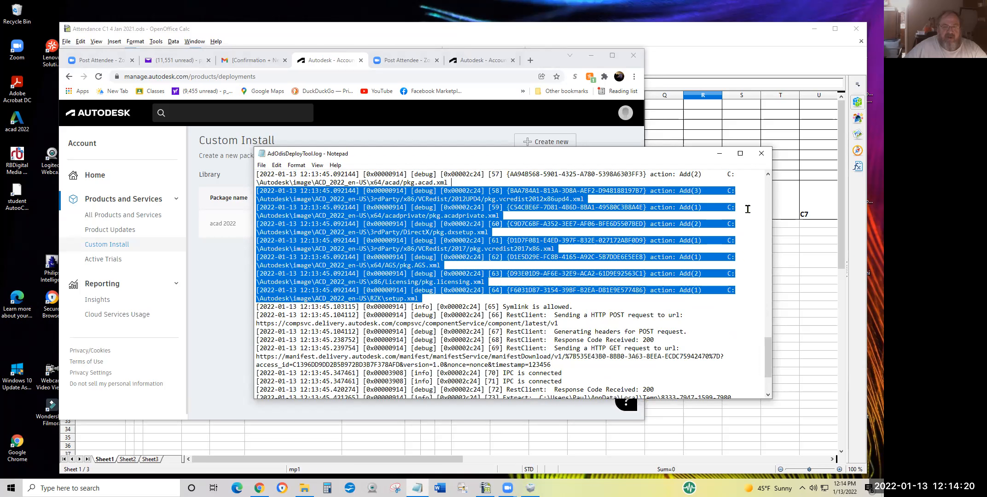
scroll(747, 232, "up", 7)
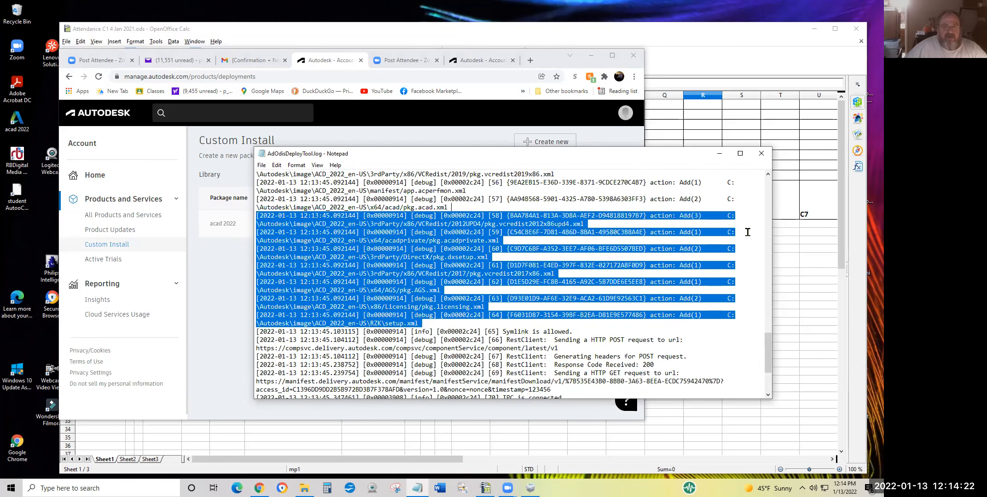
- Examine the end of the deployment log, highlighting the total unpacked size entry and the message text of the final error line
scroll(754, 257, "up", 12)
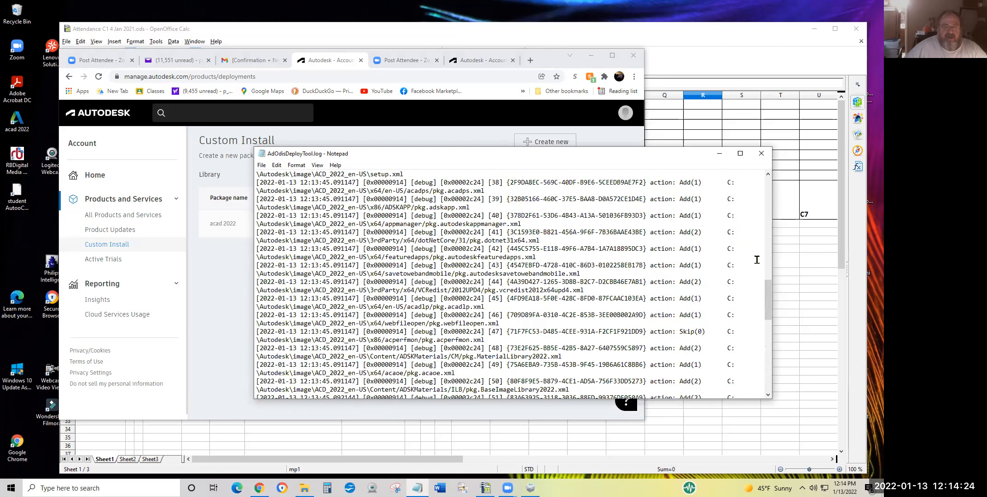
scroll(750, 290, "down", 13)
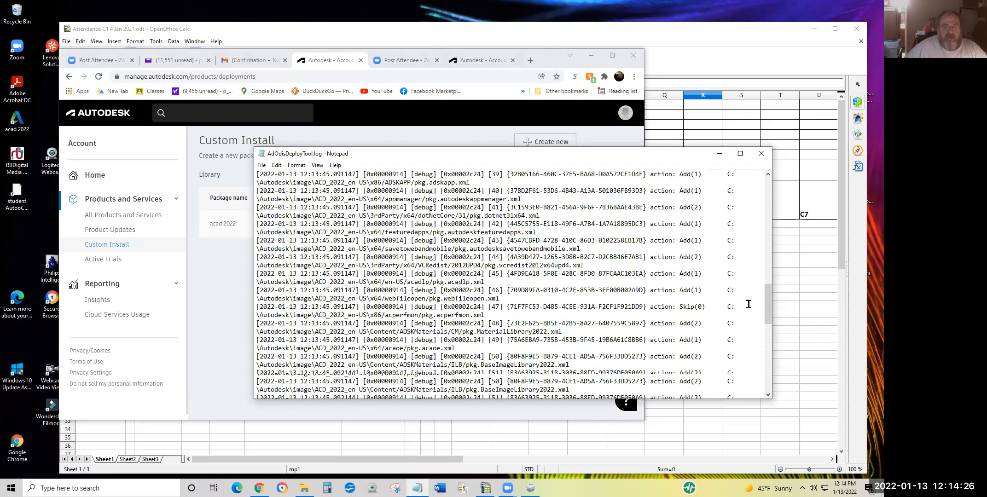
scroll(748, 304, "down", 5)
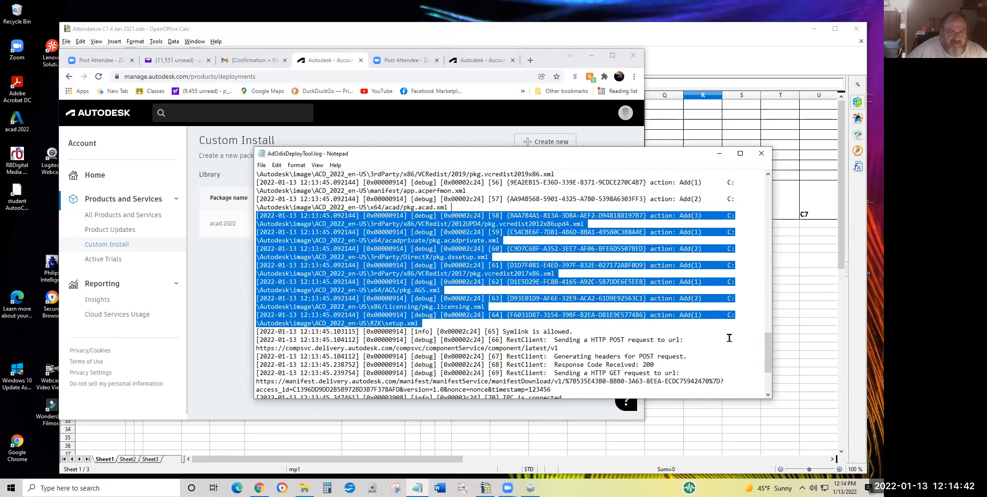
scroll(730, 339, "down", 4)
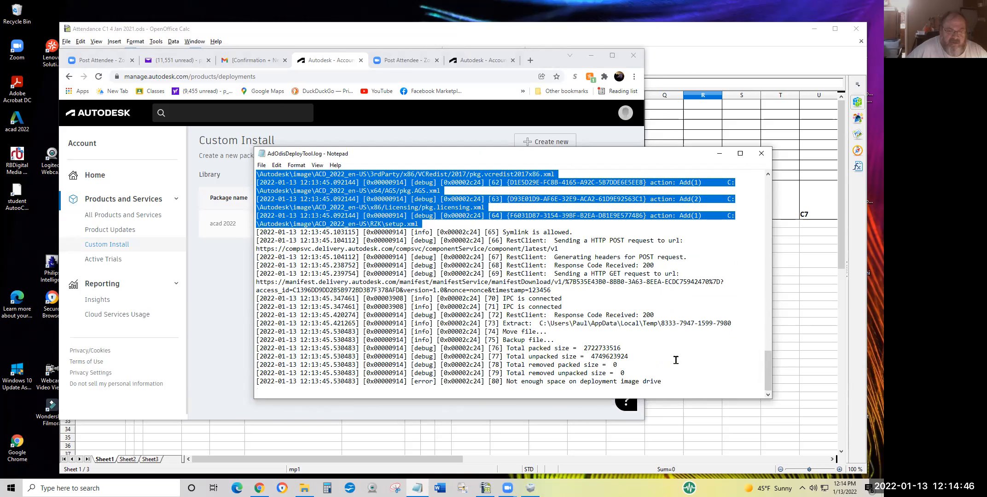
left_click(617, 357)
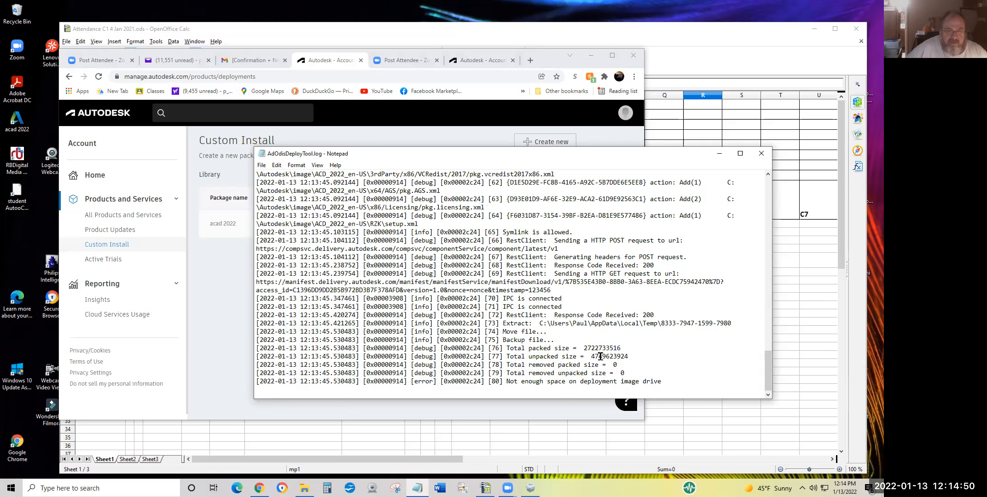
left_click(607, 357)
left_click(595, 357)
left_click_drag(629, 357, 509, 357)
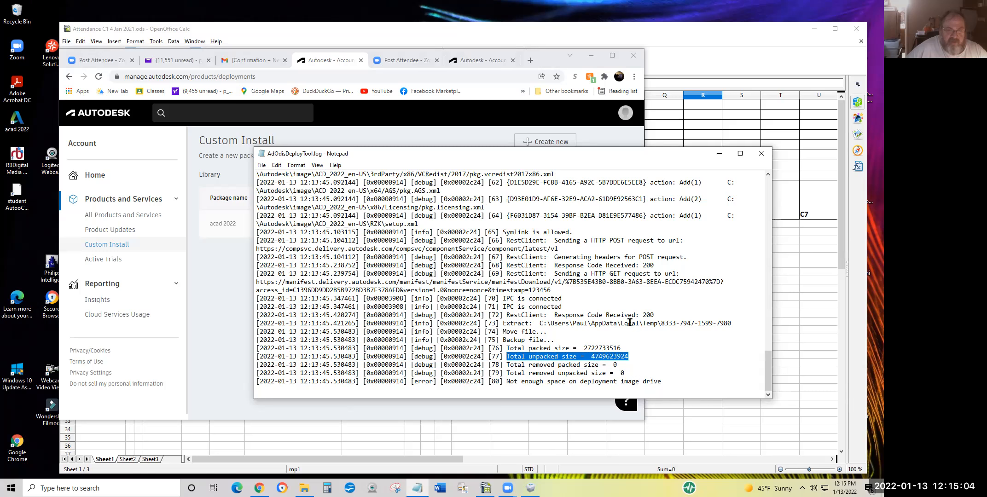
left_click_drag(663, 382, 506, 382)
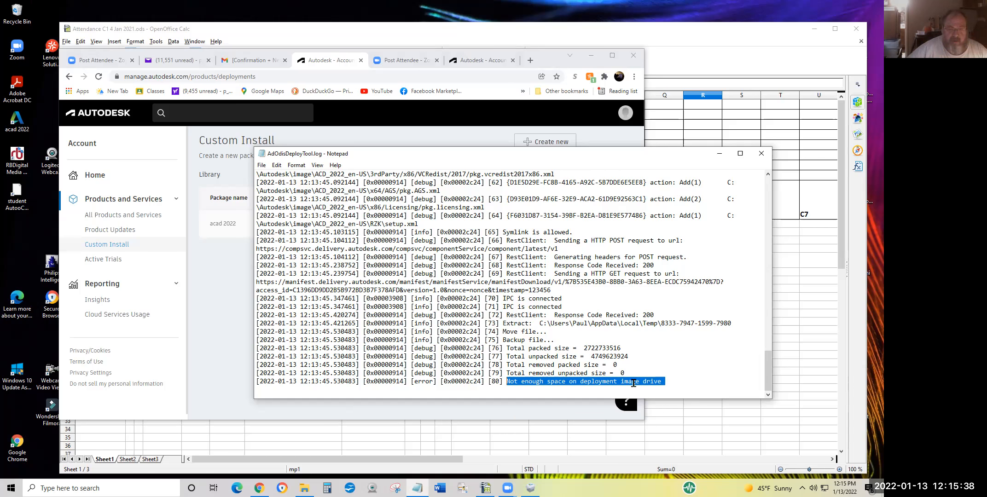
left_click_drag(671, 381, 507, 382)
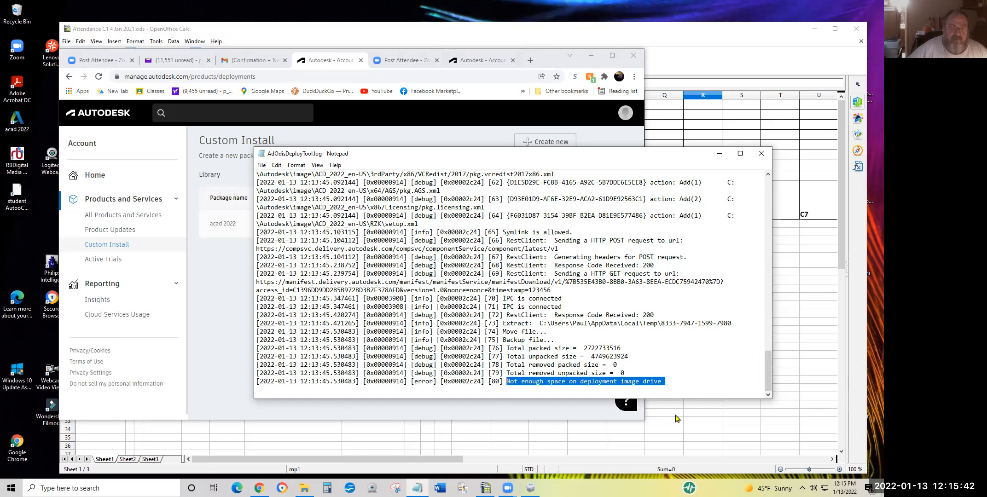